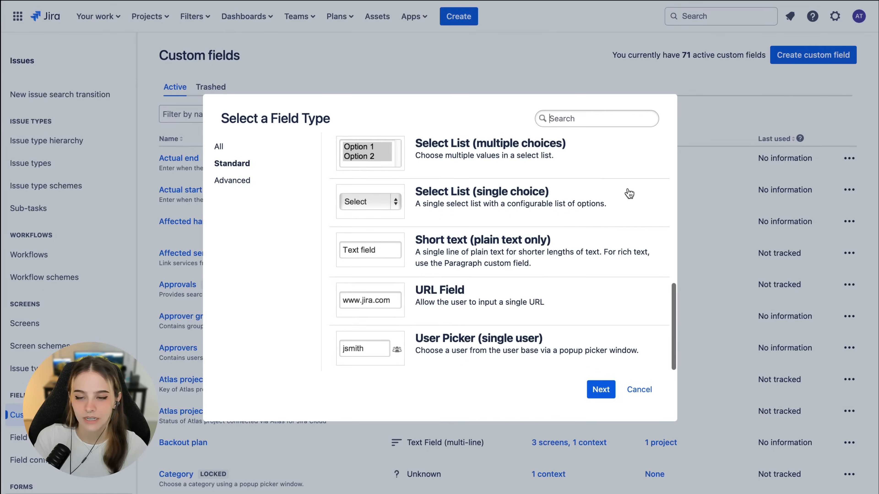
Create a Labels custom field named "Approvals" with no description
click(629, 193)
scroll(629, 192, up, 10)
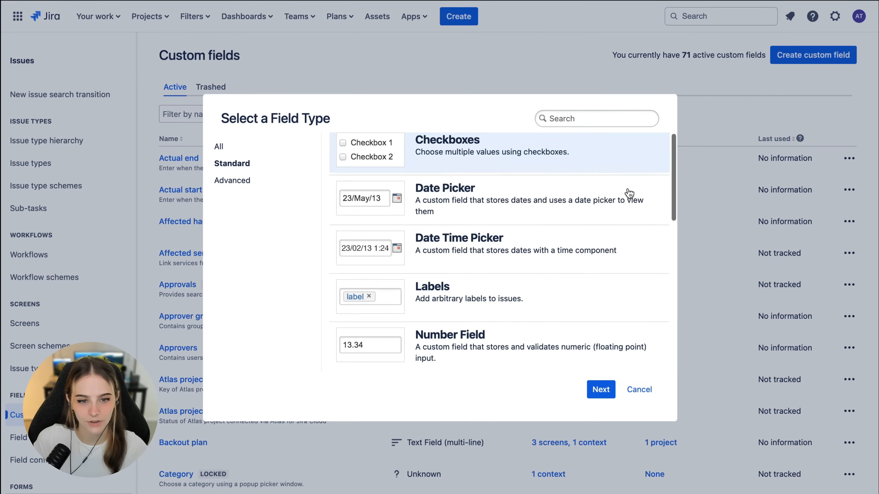
click(569, 297)
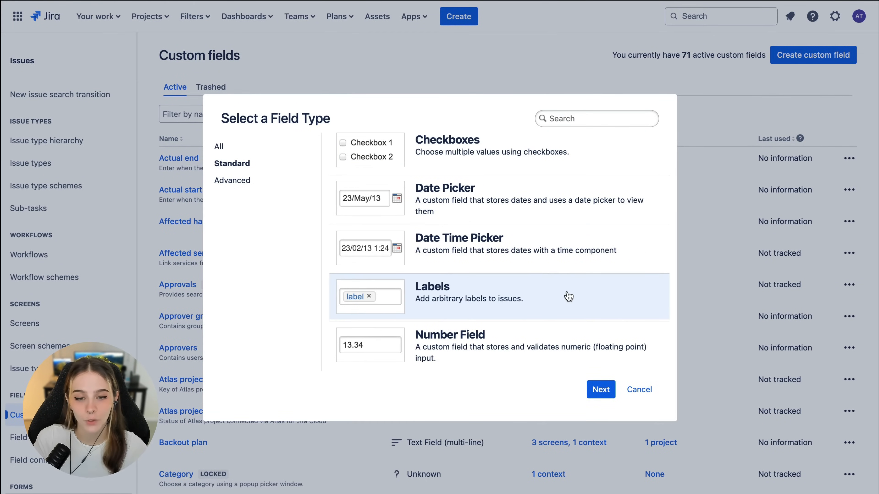
click(601, 388)
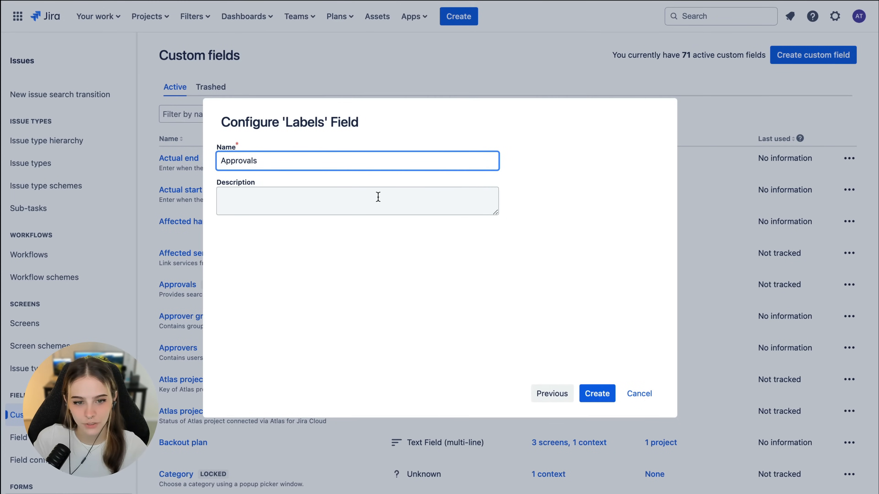
click(596, 392)
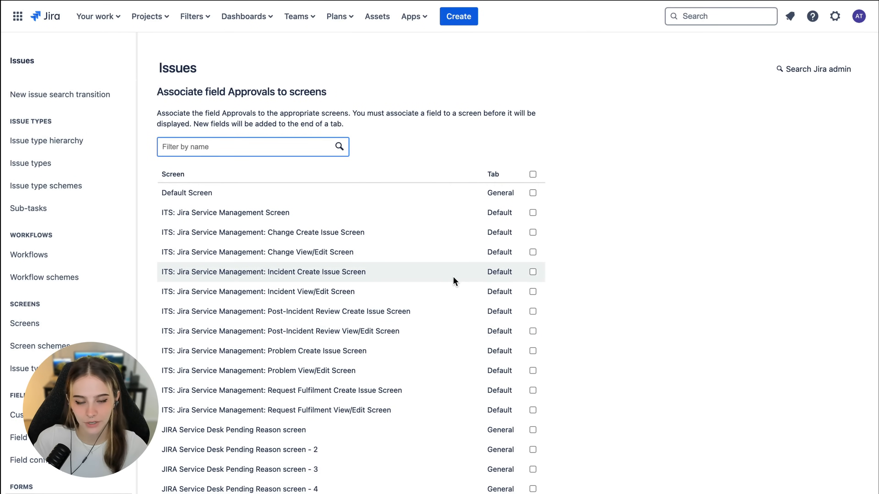
Associate the new Approvals field with every listed screen and save the assignment
scroll(453, 277, down, 9)
scroll(453, 276, down, 7)
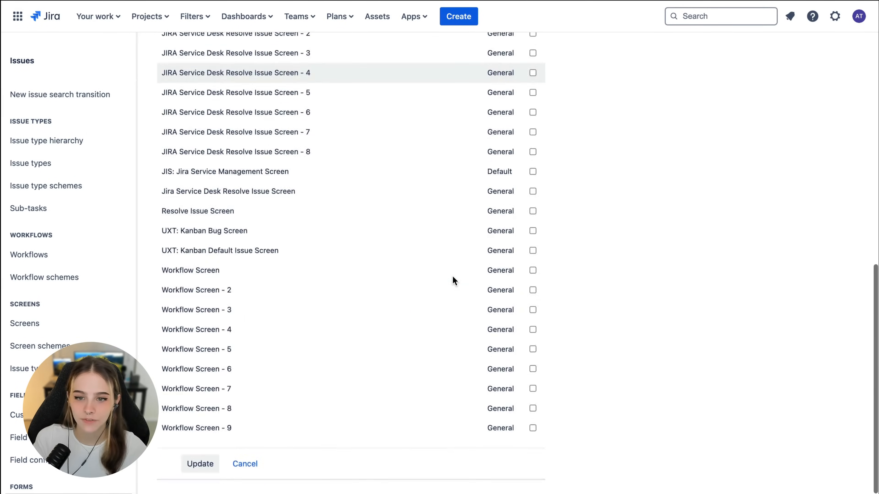
scroll(453, 276, up, 16)
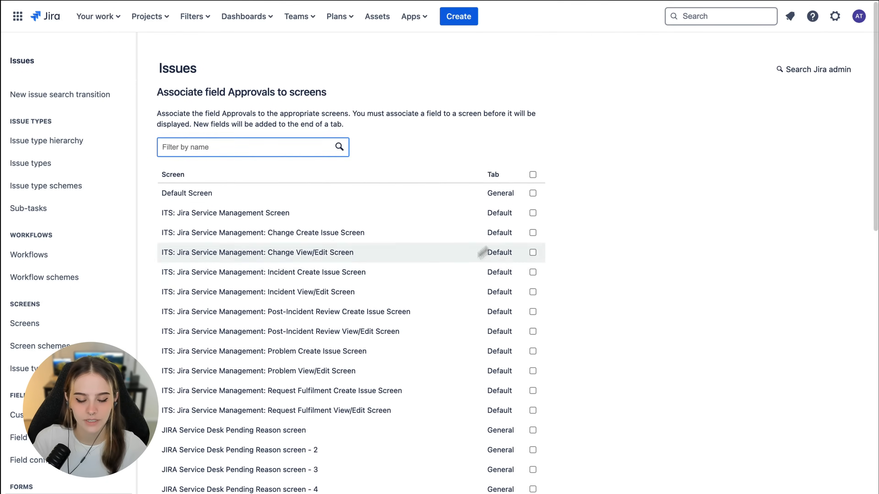
click(533, 174)
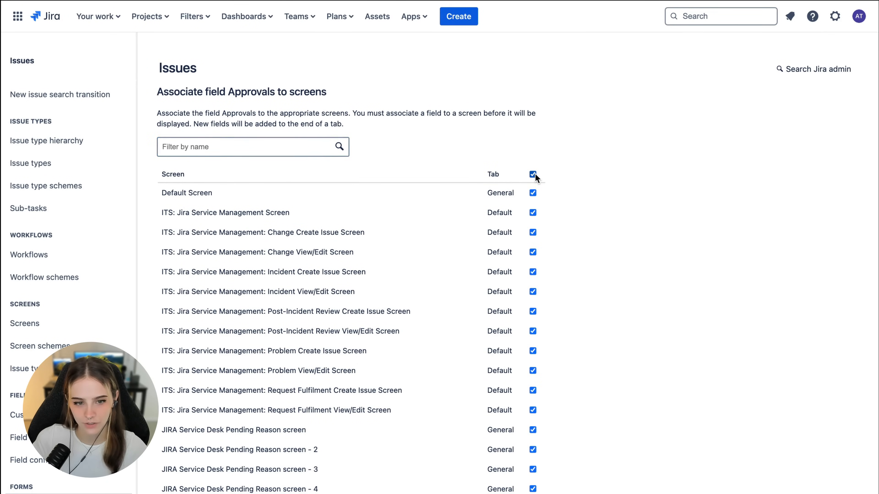
scroll(568, 182, down, 15)
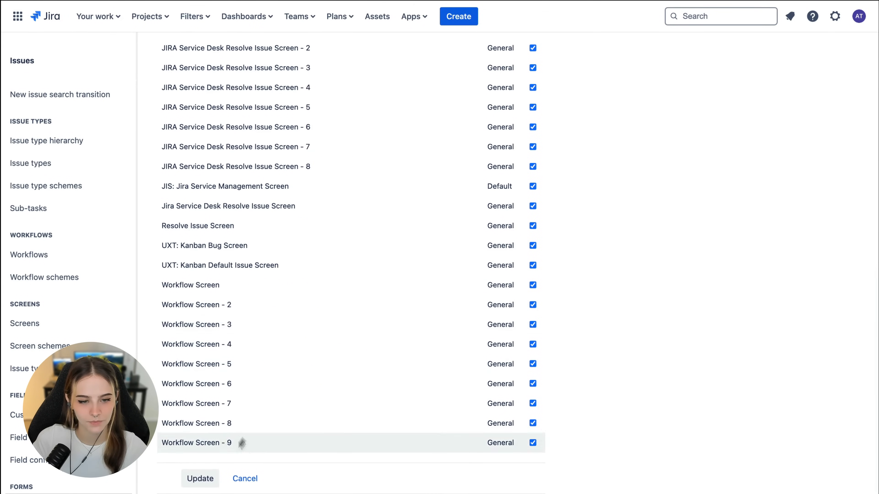
click(200, 478)
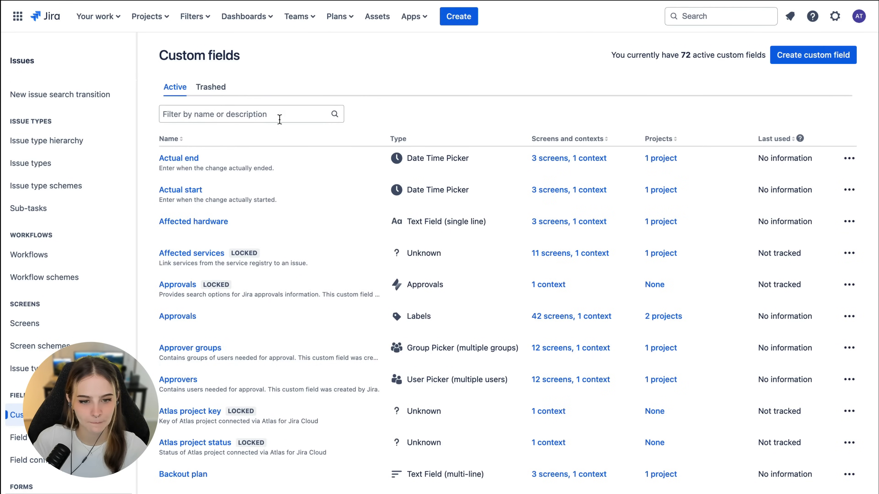
Filter the custom fields by "Approvals" and review the Labels-type field's screens, contexts and projects
text(Approvals)
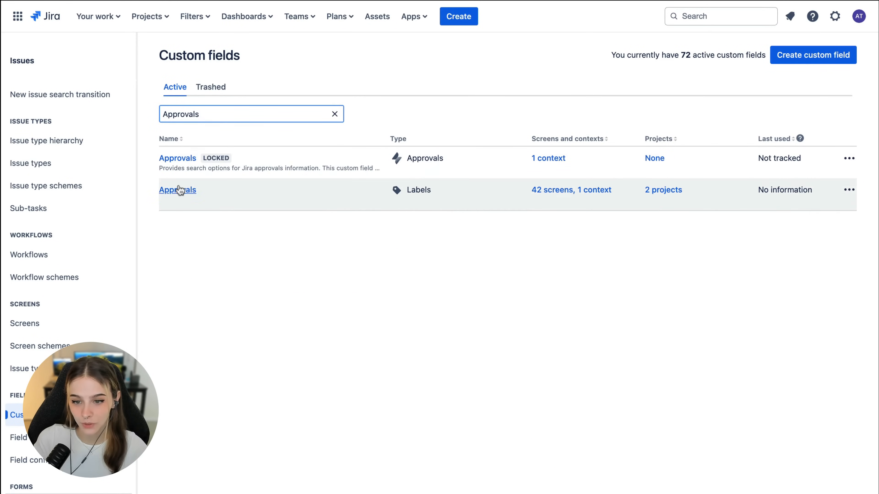
click(179, 190)
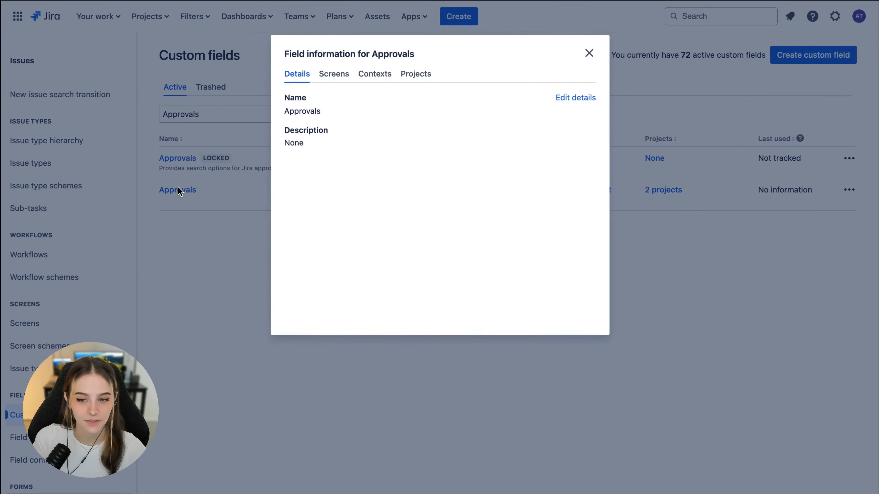
click(344, 76)
click(371, 77)
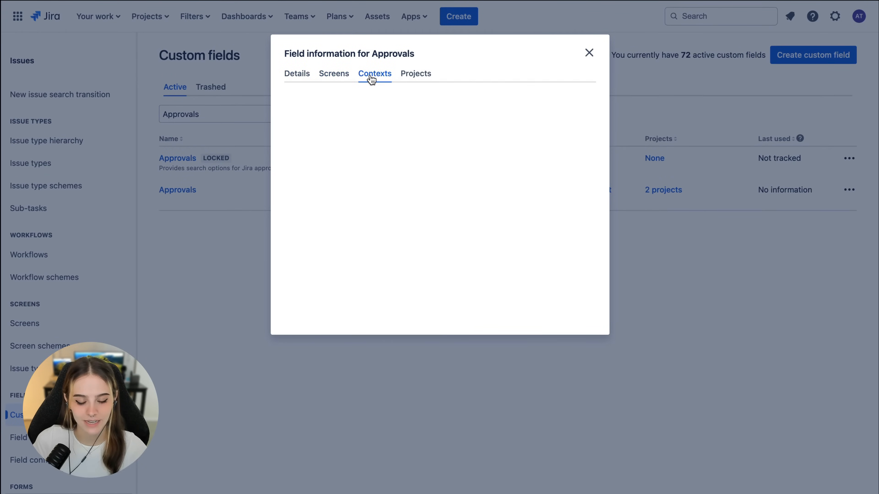
click(414, 78)
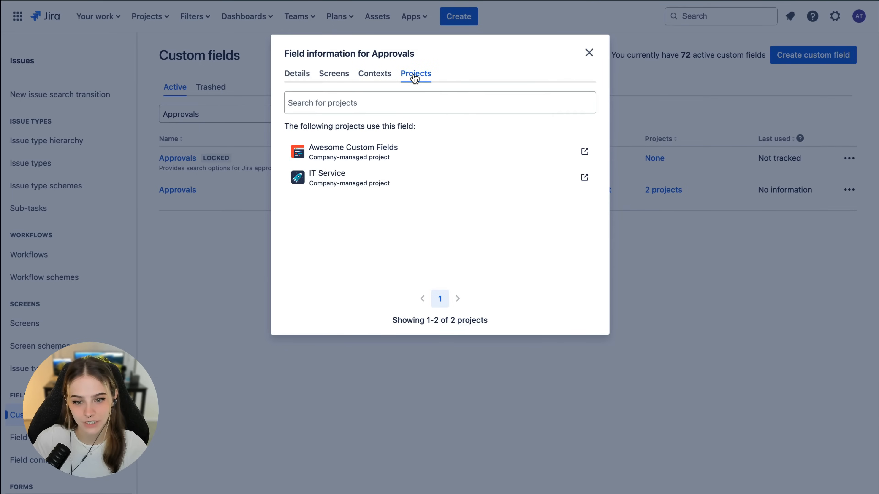
In the Awesome Custom Fields project, open the issue "Blog Idea for Awesome Custom Fields" and add a new Approvals label "Approved"
click(390, 155)
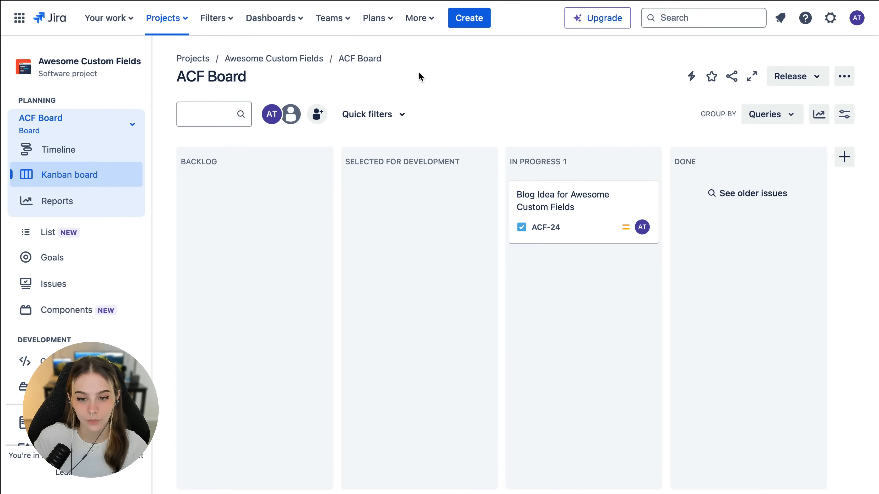
click(560, 199)
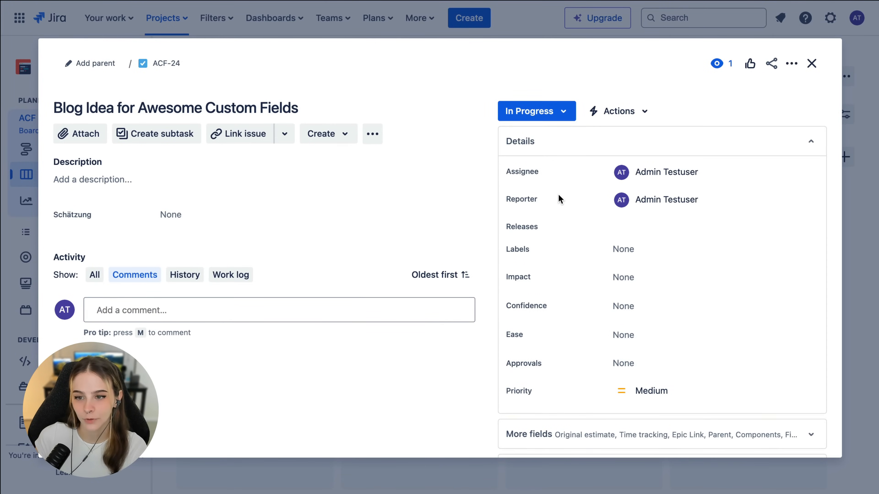
click(644, 362)
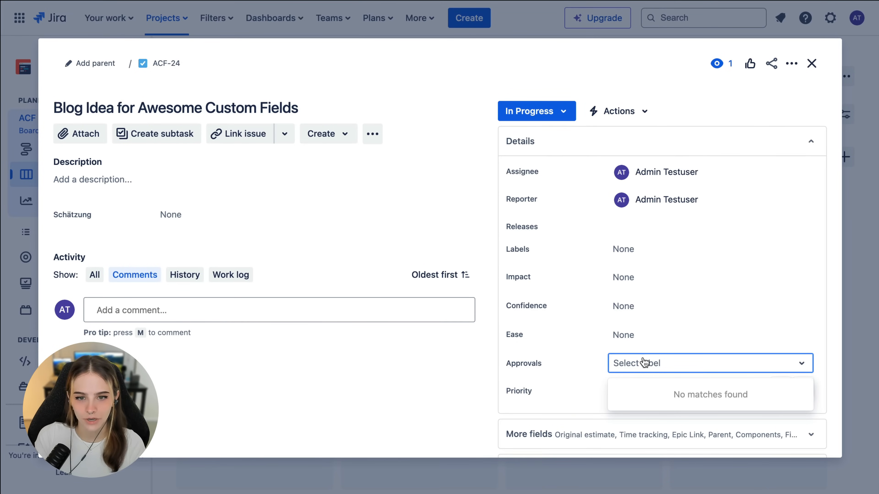
text(Approved)
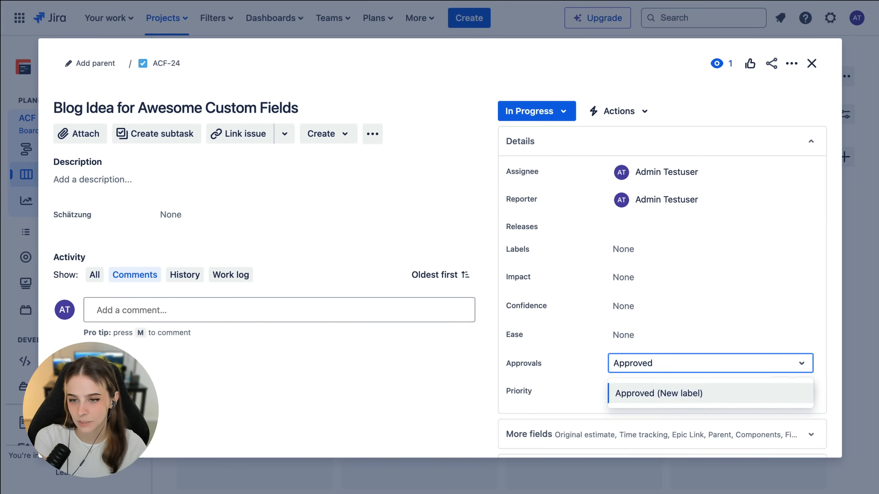
key(Return)
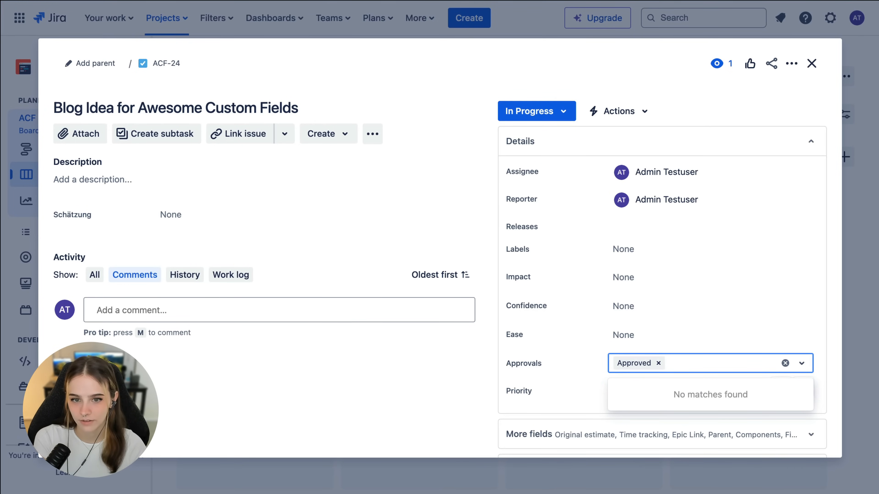
key(Return)
click(693, 374)
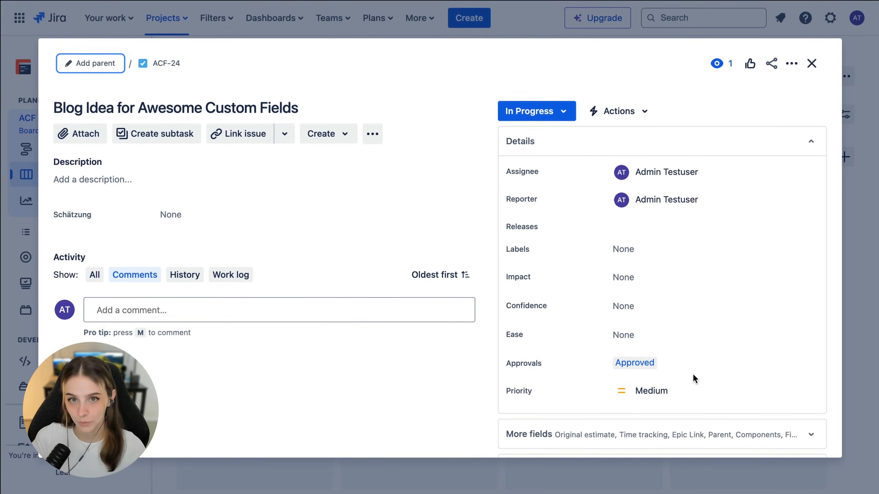
click(638, 366)
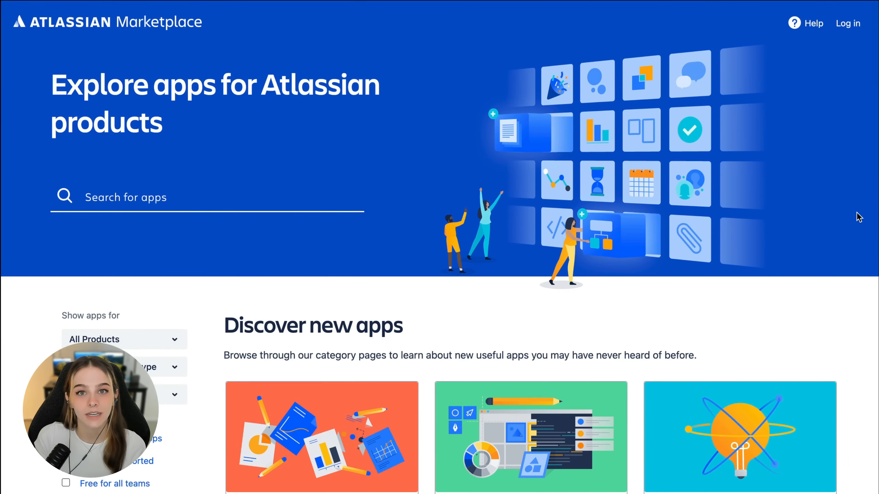
Switch to the Atlassian Marketplace and list the apps in the Custom fields category
scroll(857, 217, down, 2)
scroll(856, 212, down, 10)
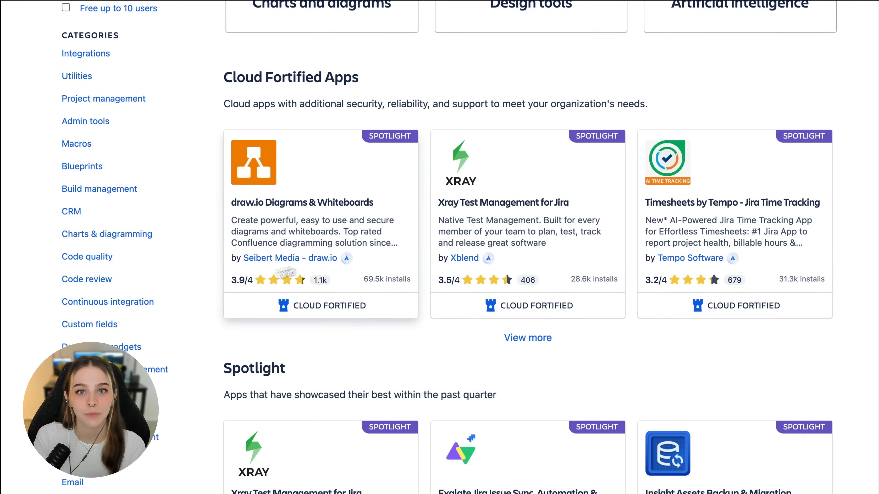
click(95, 326)
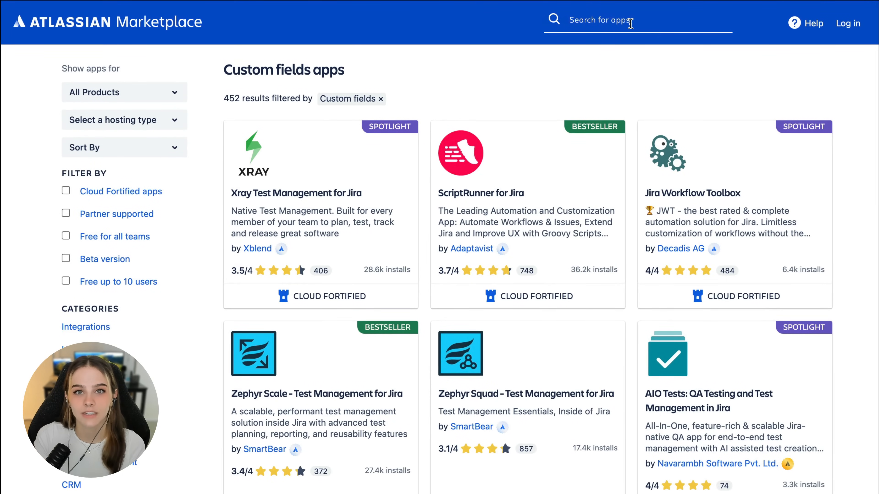
Search the category for "awesome custom fields" and read the overview of the Awesome Custom Fields app for teams in Jira
click(667, 21)
text(awesome custom fields)
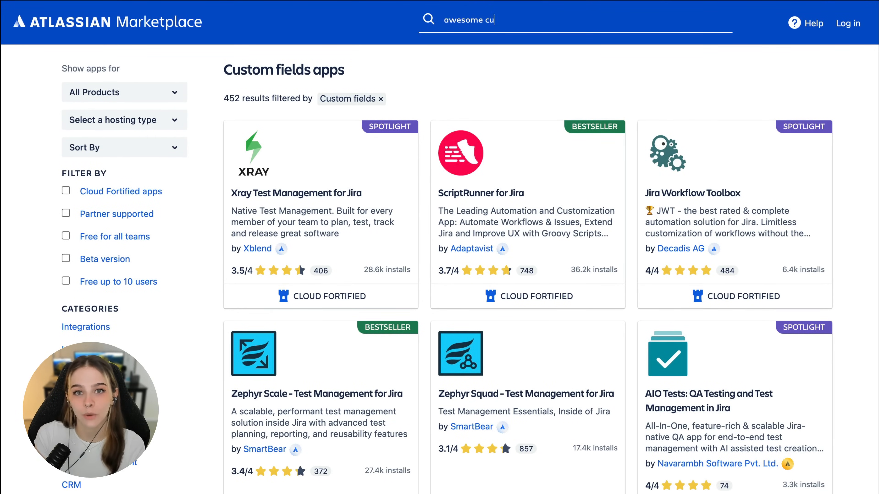
key(Return)
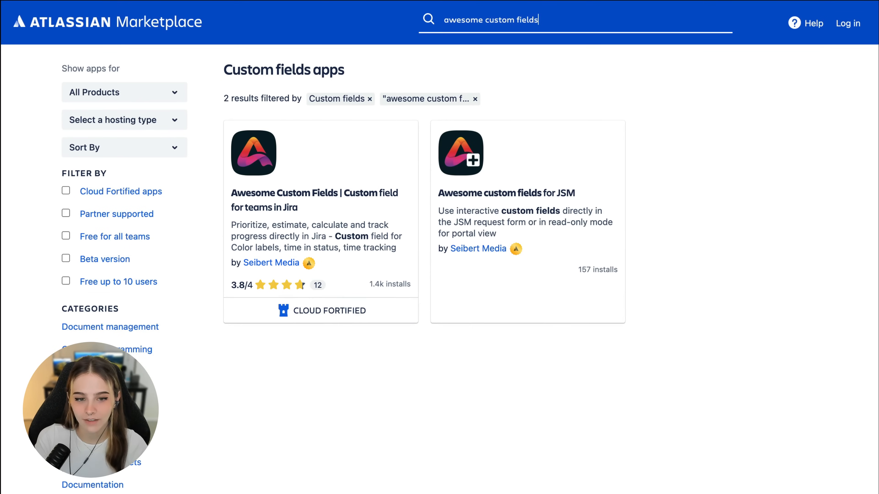
click(366, 148)
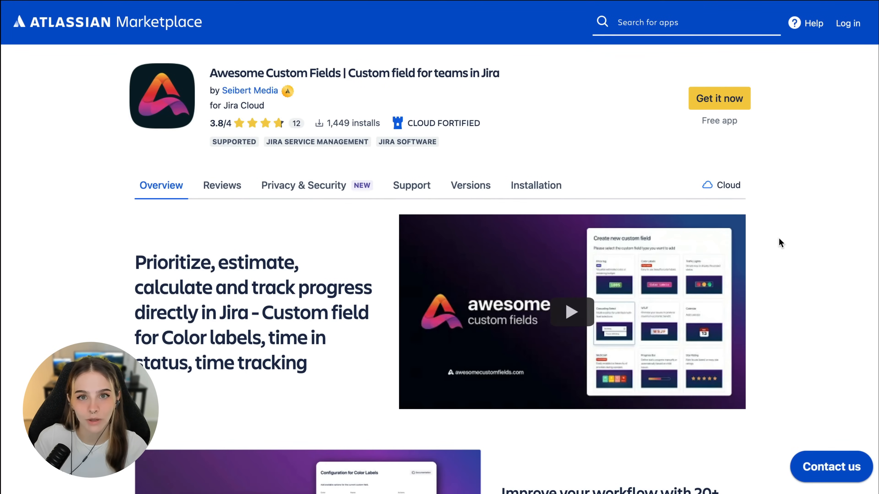
scroll(772, 243, down, 5)
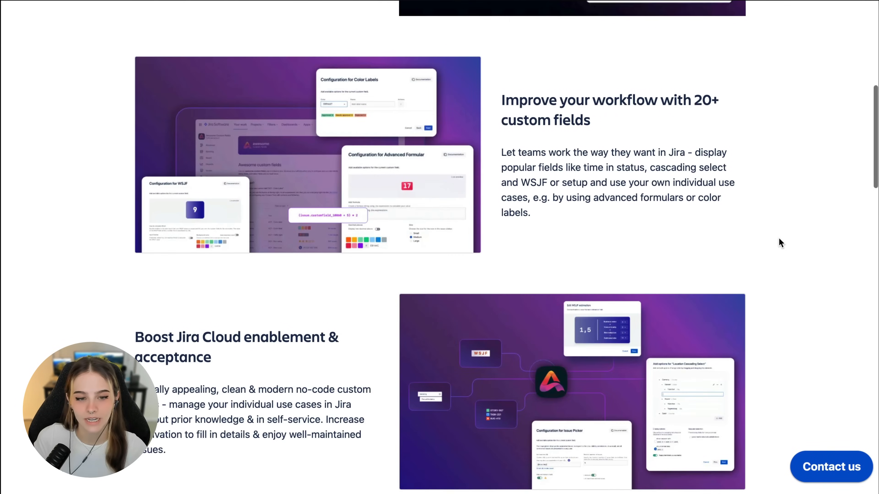
scroll(780, 243, down, 3)
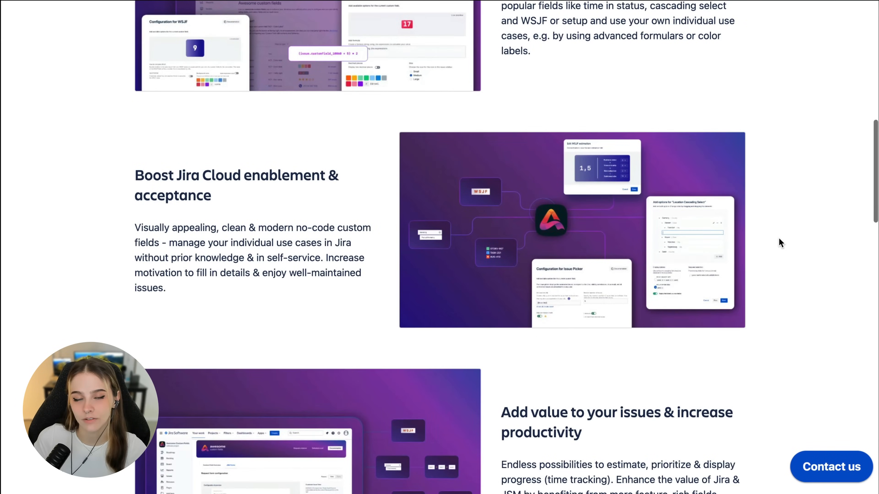
scroll(780, 243, down, 3)
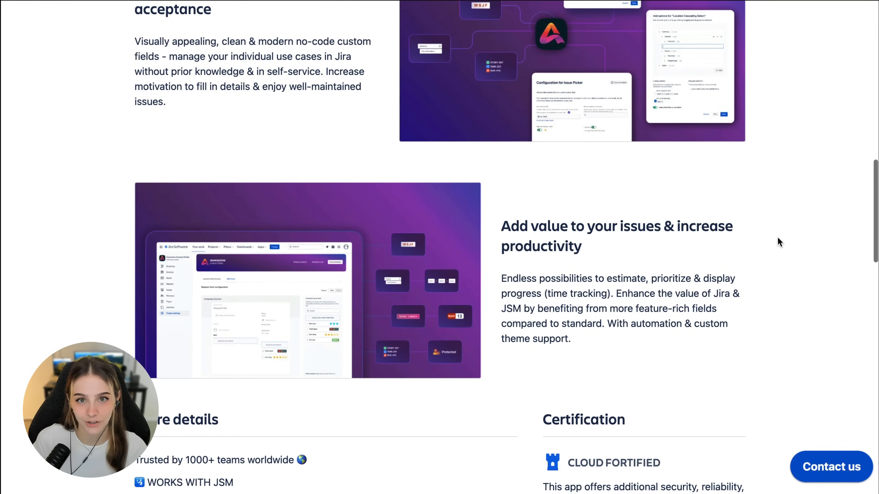
scroll(779, 239, down, 1)
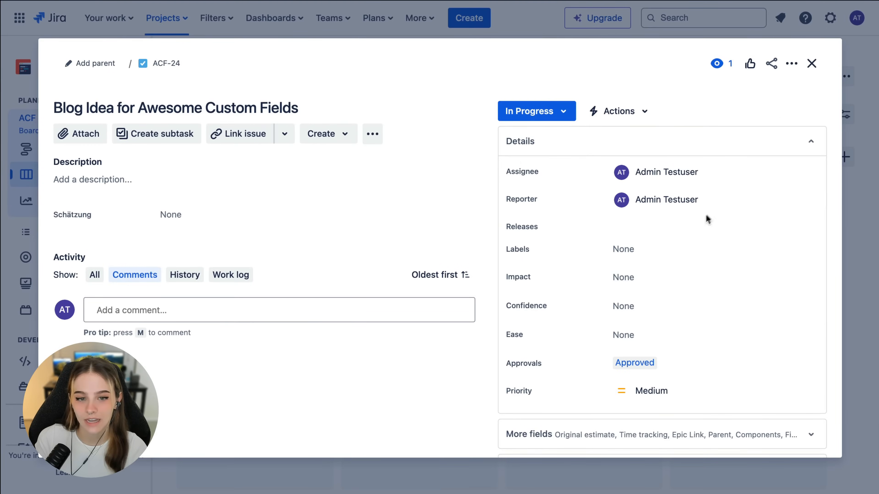
Return to Jira, close the open issue and go to the installed Awesome Custom Fields app's overview page
click(810, 64)
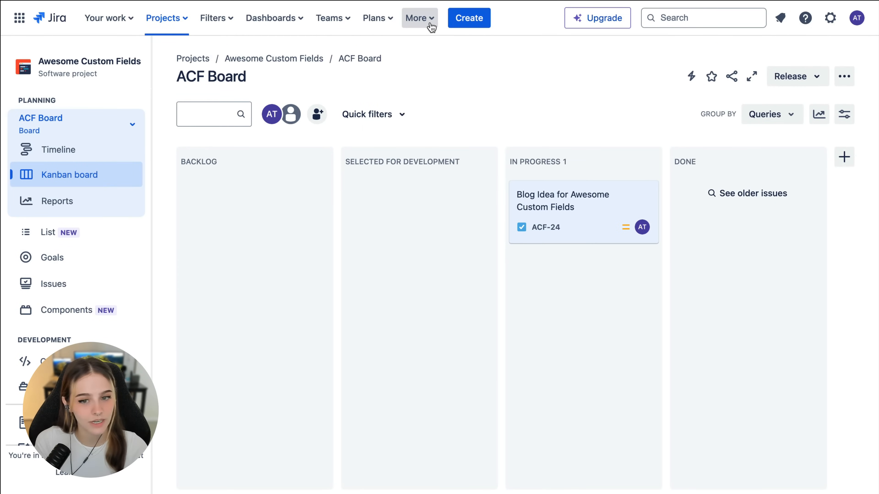
click(418, 18)
click(430, 73)
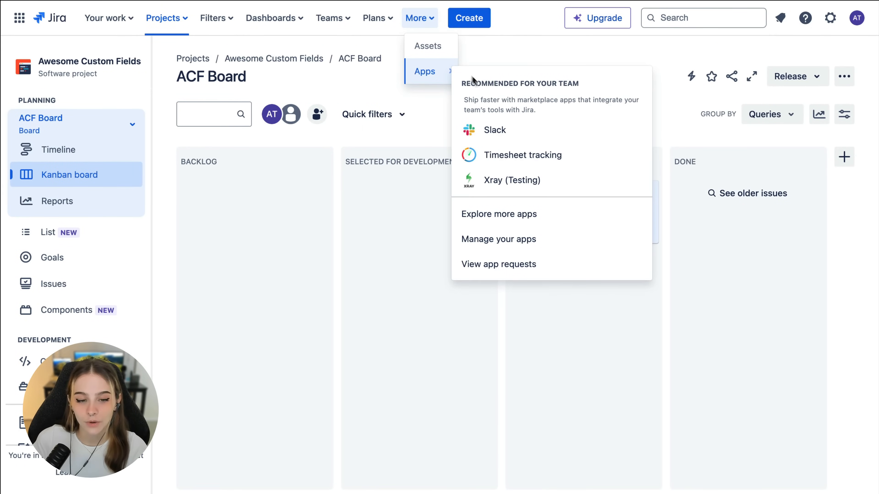
click(492, 208)
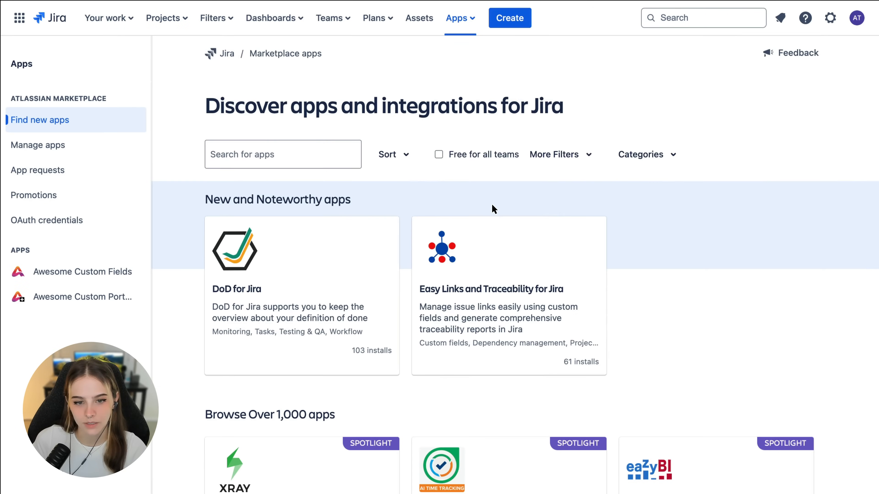
click(81, 272)
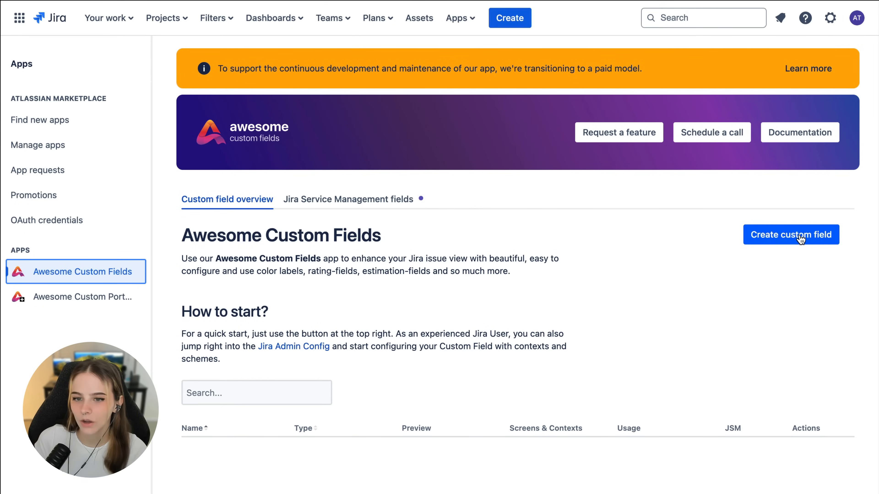
Start creating a custom field in the Awesome Custom Fields app and look through the available field types
click(780, 239)
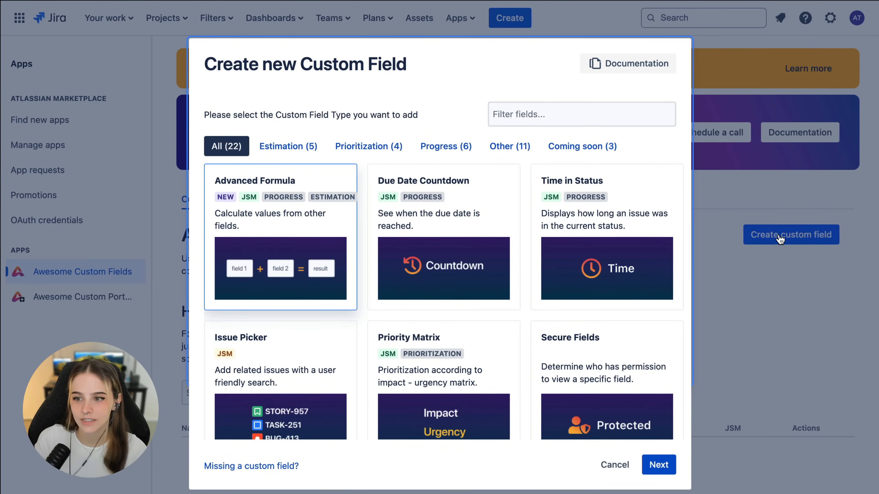
scroll(651, 230, down, 5)
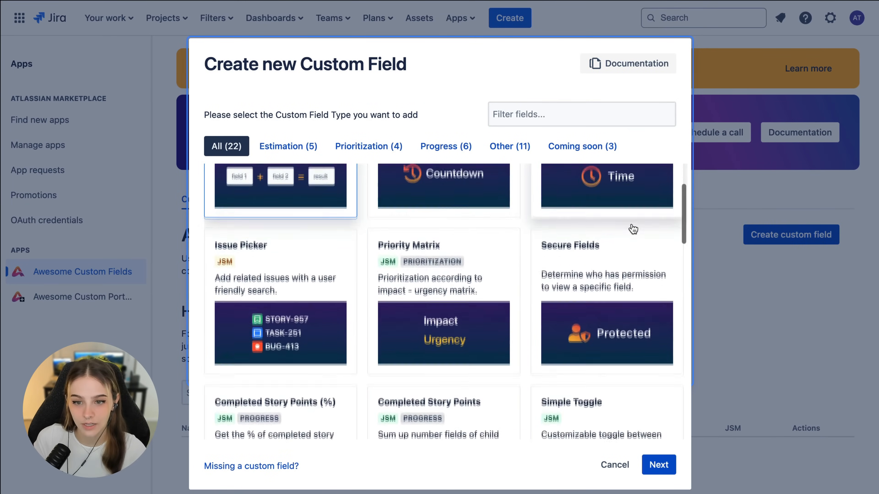
scroll(634, 229, down, 6)
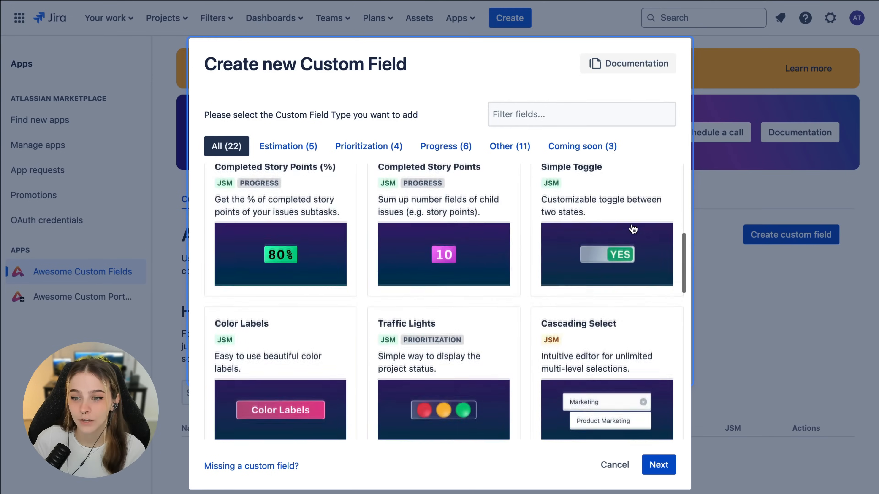
scroll(633, 229, down, 8)
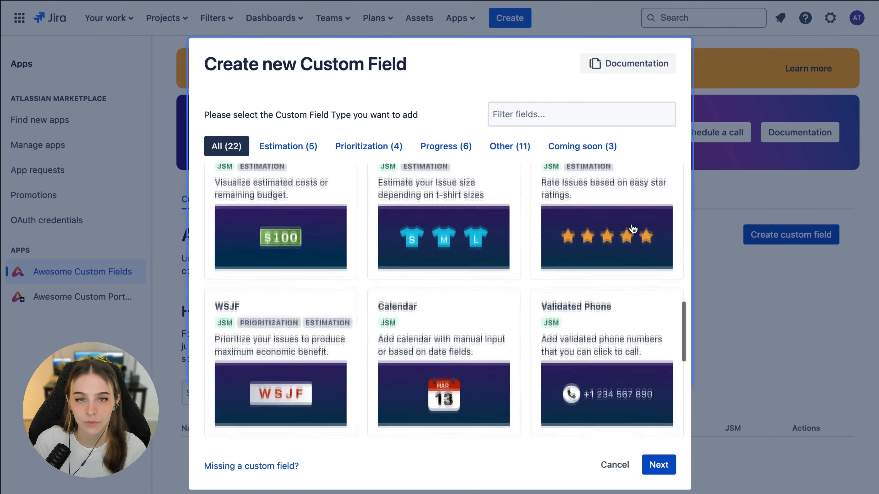
scroll(633, 229, down, 7)
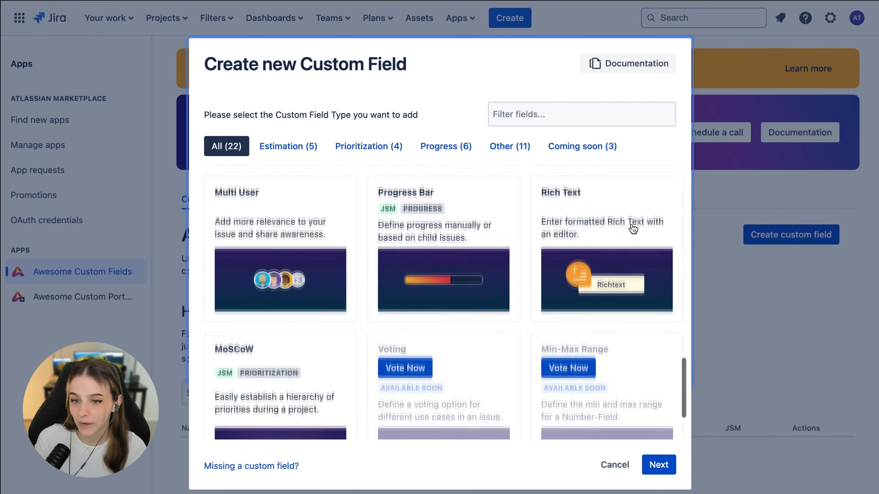
scroll(633, 229, down, 1)
scroll(633, 230, up, 5)
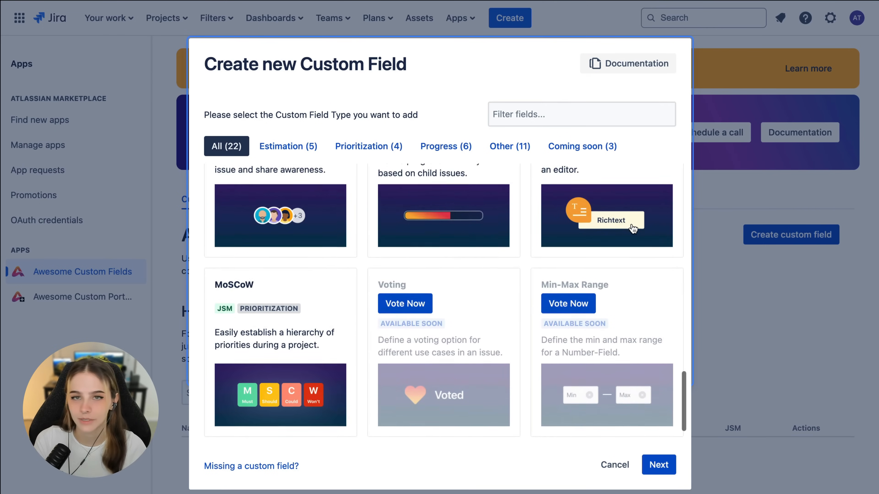
scroll(633, 229, up, 15)
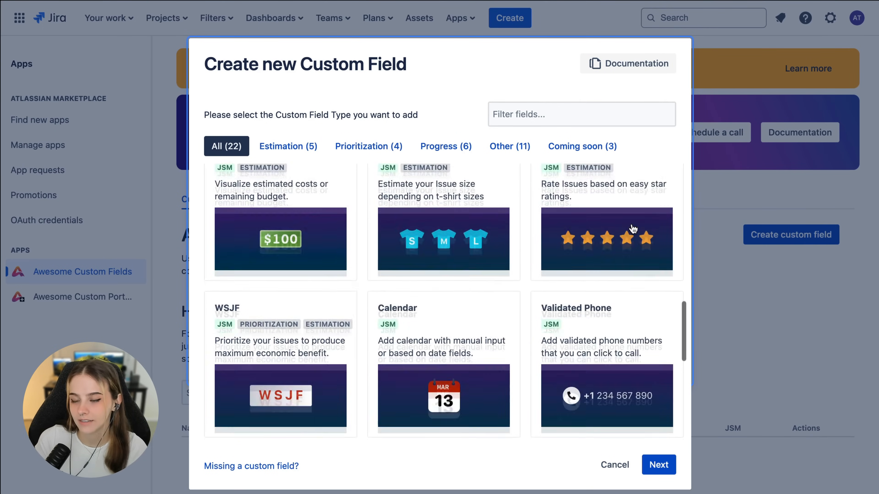
scroll(633, 229, up, 8)
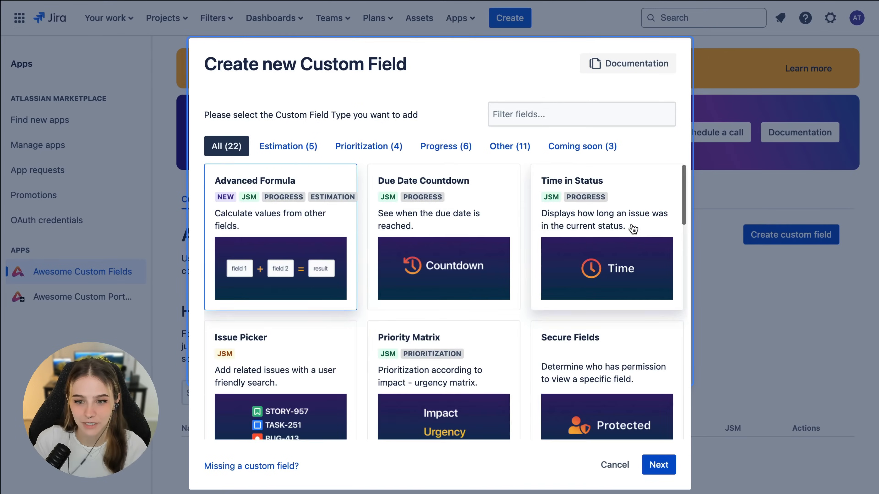
Filter the field types by "label", choose Color Labels, and name the new custom field "Approvals"
click(628, 116)
text(label)
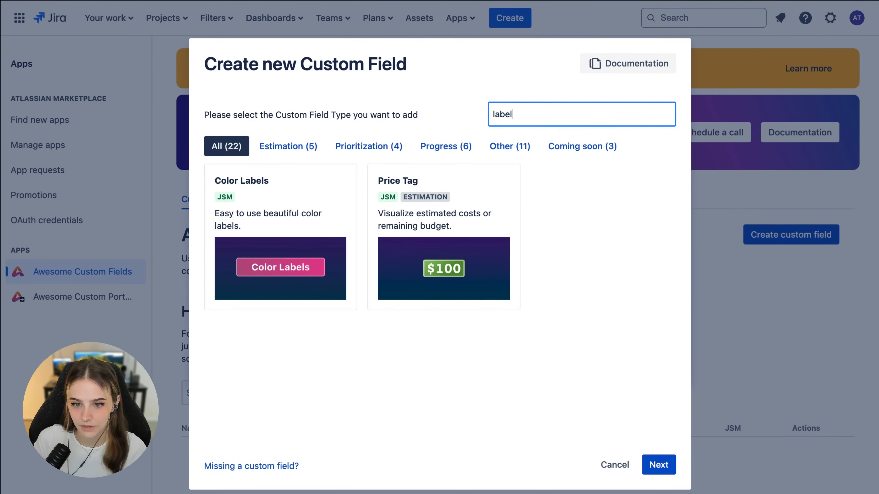
double_click(326, 194)
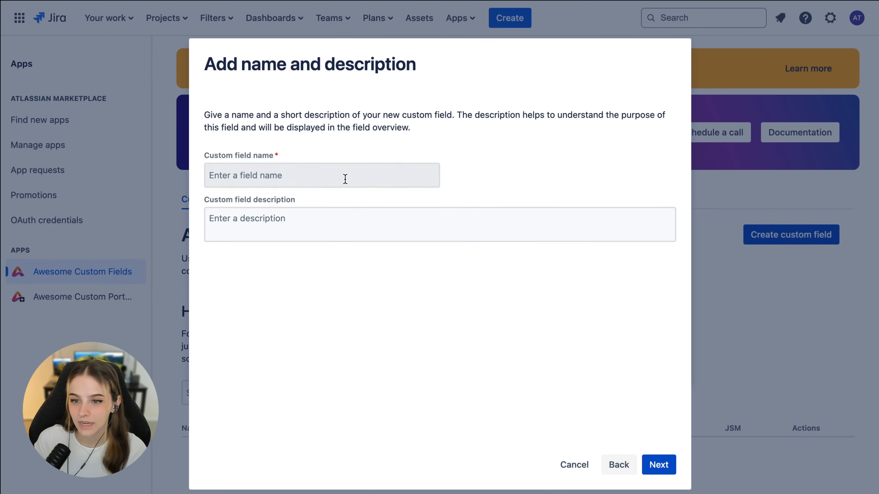
text(App)
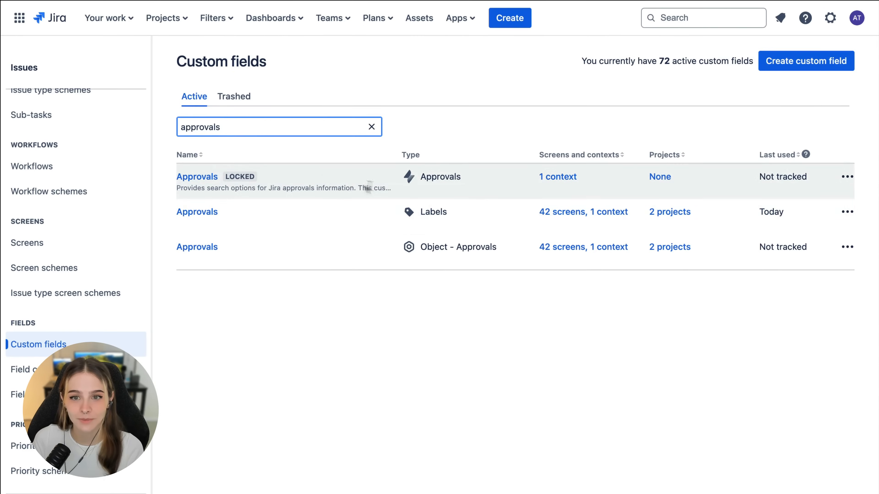
In Jira's custom fields list, move the Approvals field of type Labels to the trash
click(847, 213)
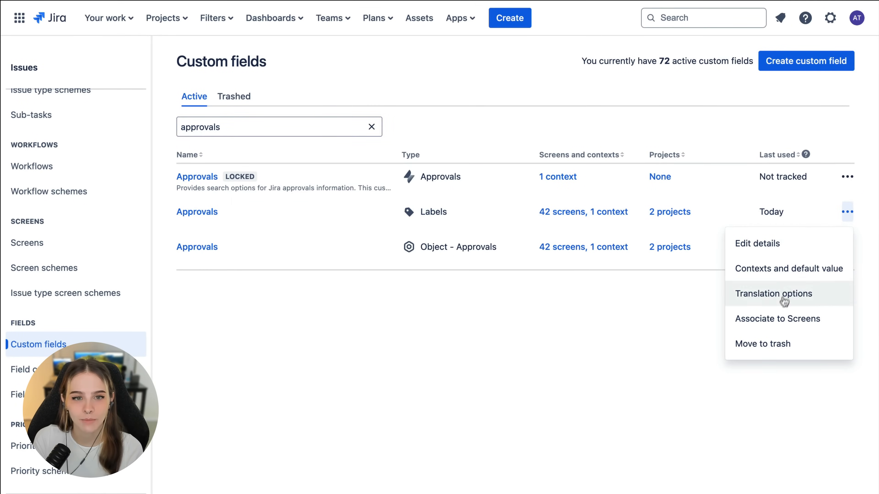
click(779, 346)
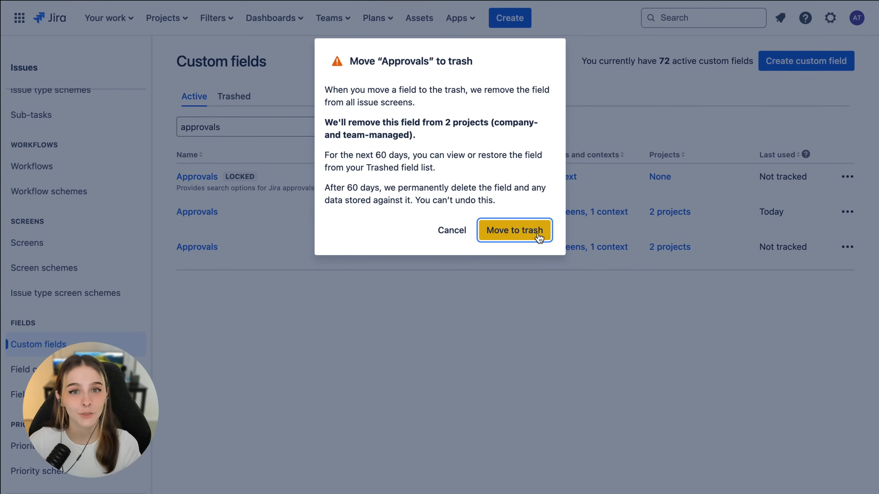
click(539, 238)
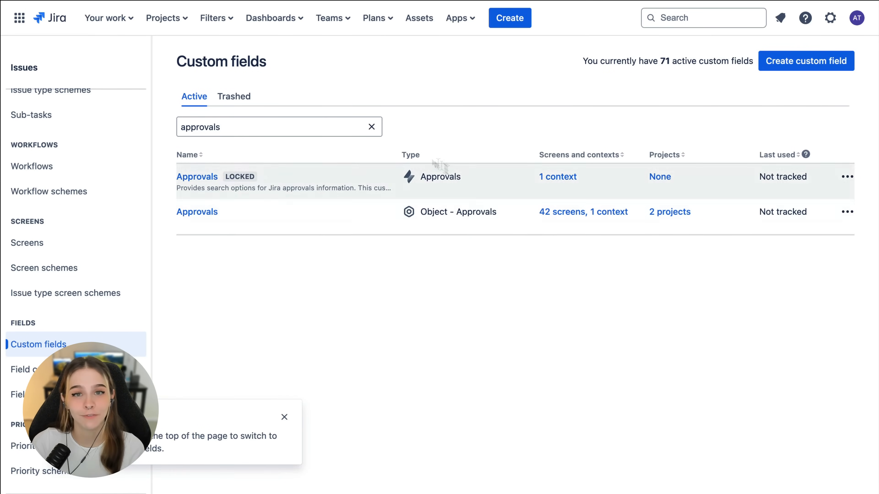
In the Awesome Custom Fields project, review the labels offered for the Approvals field of the issue "Blog Idea for Awesome Custom Fields"
click(186, 23)
click(203, 77)
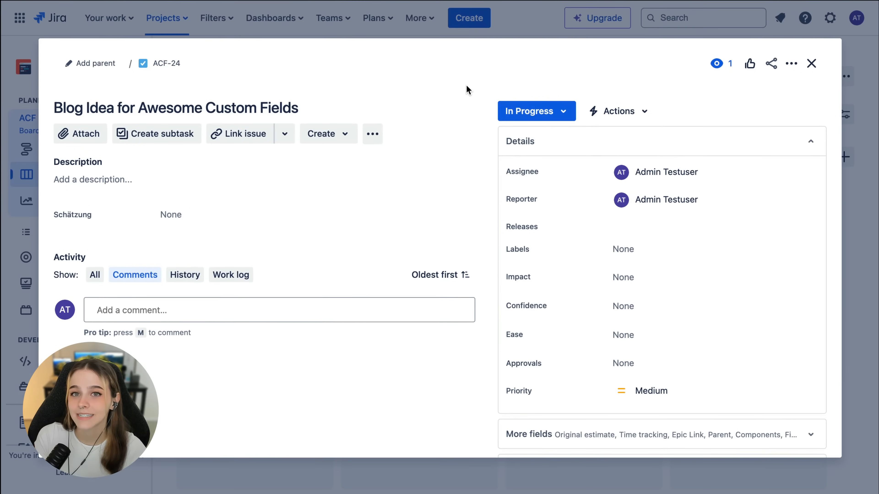
click(647, 361)
scroll(564, 398, down, 3)
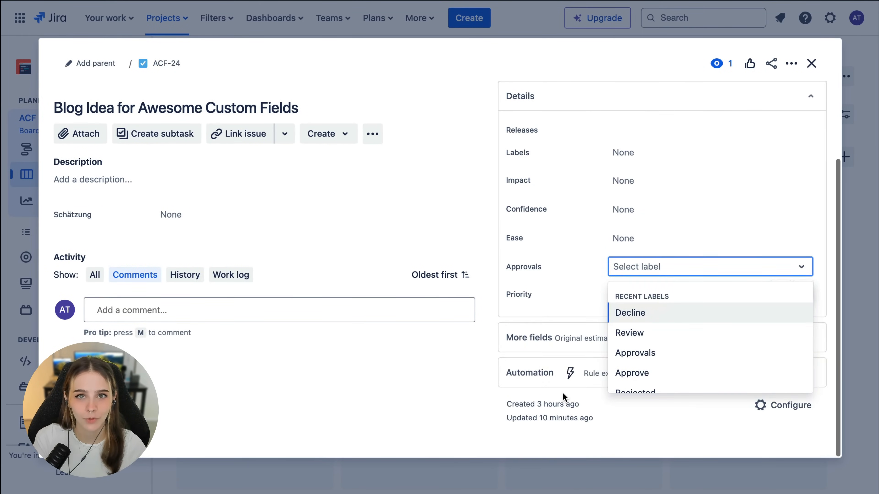
scroll(729, 336, down, 3)
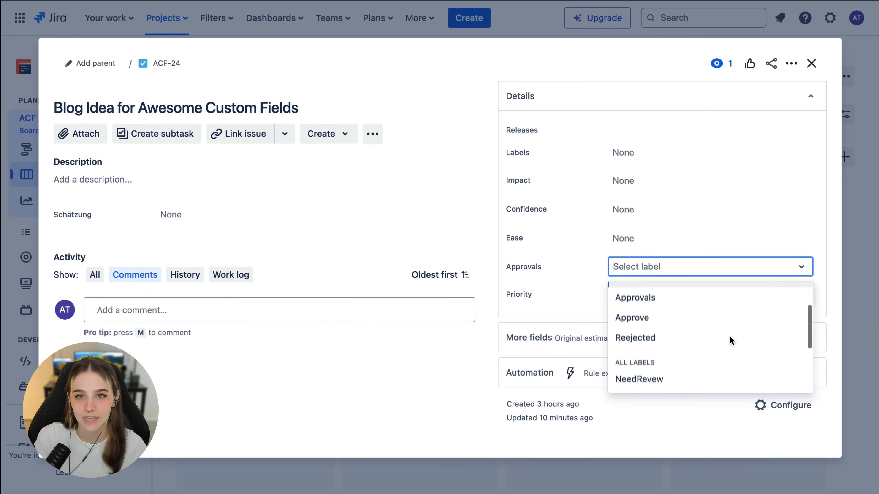
scroll(729, 336, down, 5)
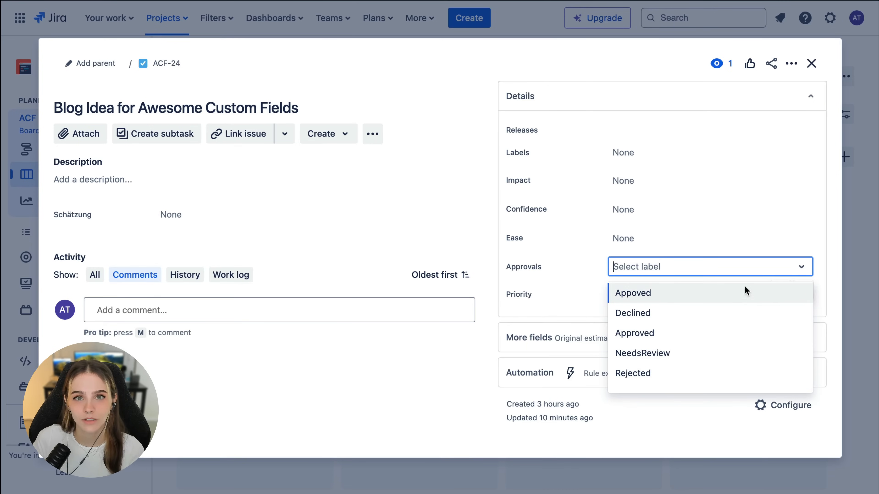
scroll(740, 341, up, 5)
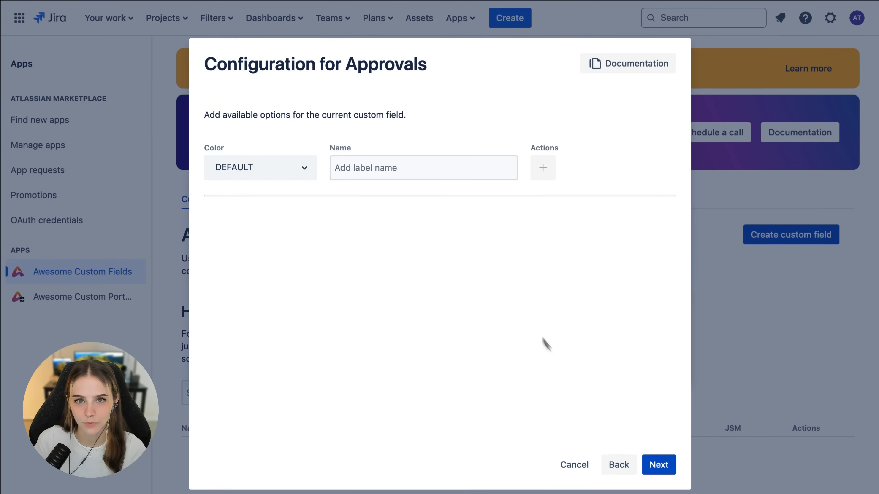
In the app's Approvals field configuration, add a green label option named "Approved"
click(445, 175)
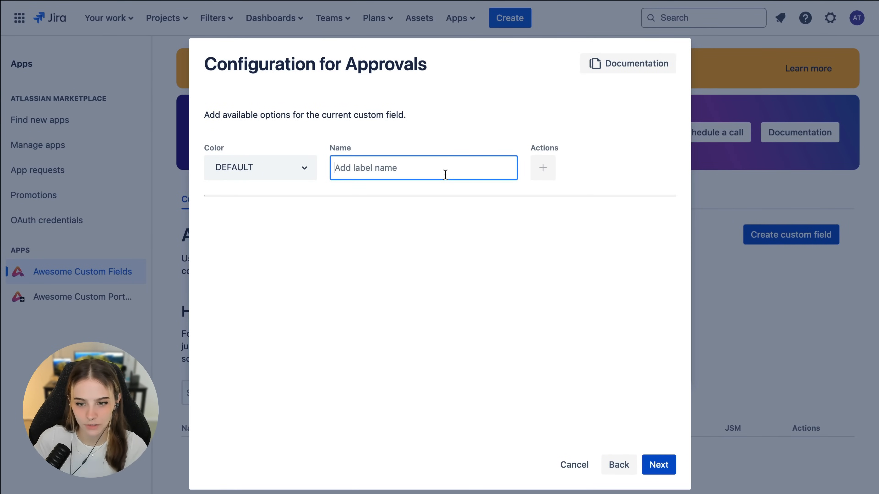
text(Approved)
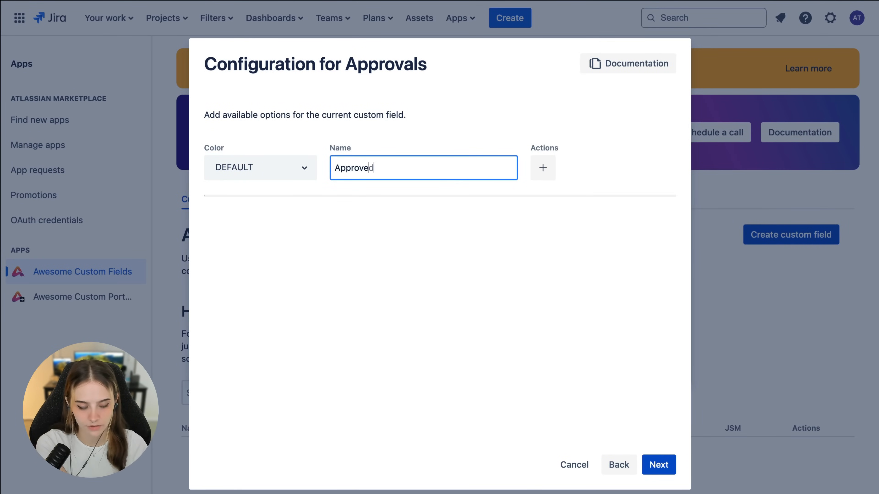
click(310, 177)
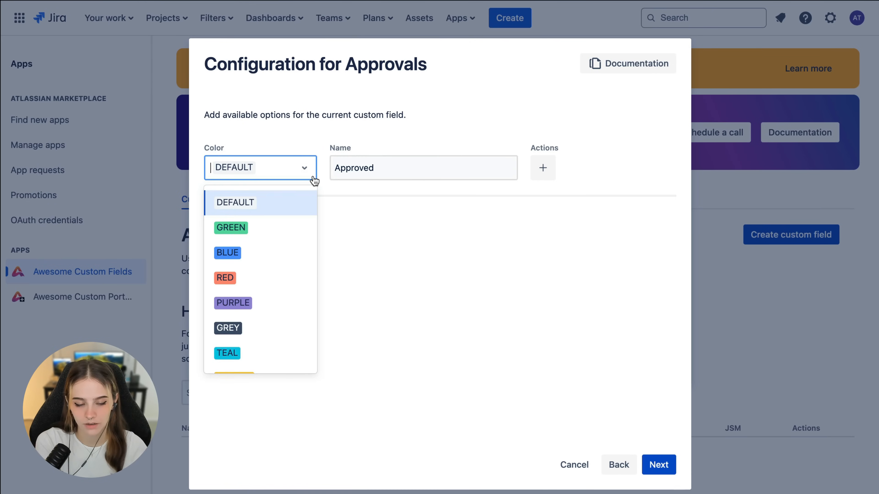
click(293, 226)
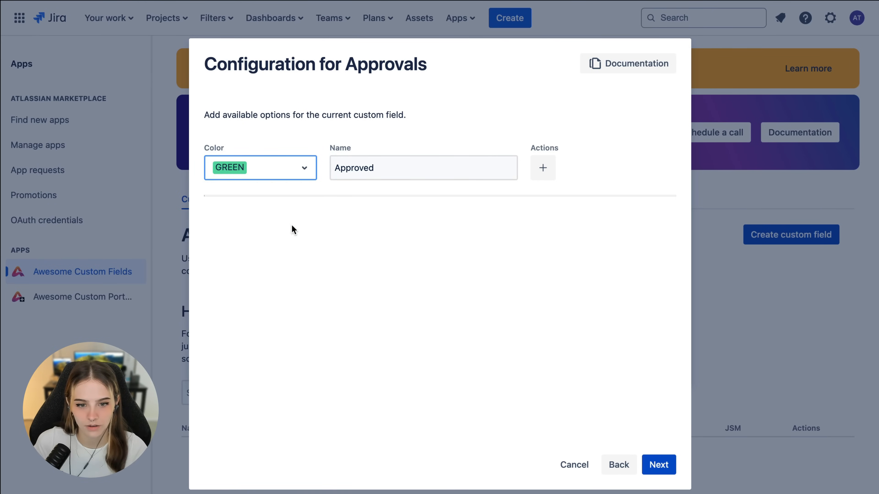
click(543, 168)
Add a yellow label option named "Needs approval" to the Approvals field configuration
click(453, 168)
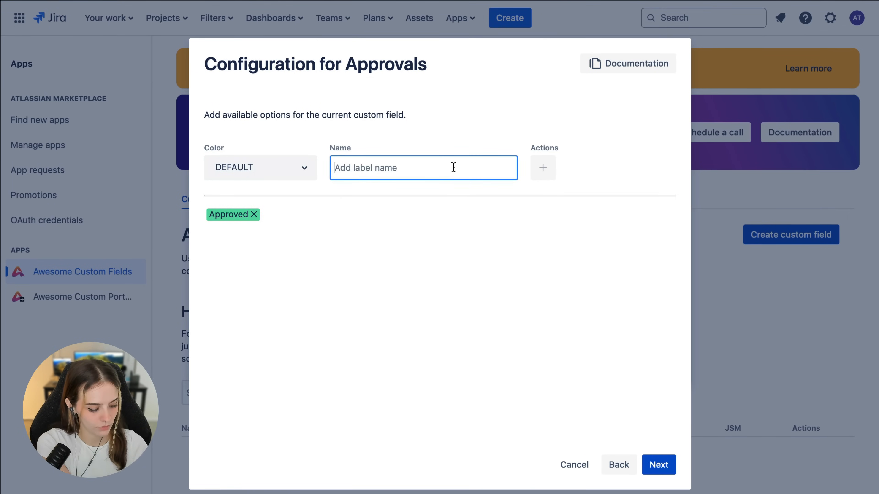
text(Needs approval)
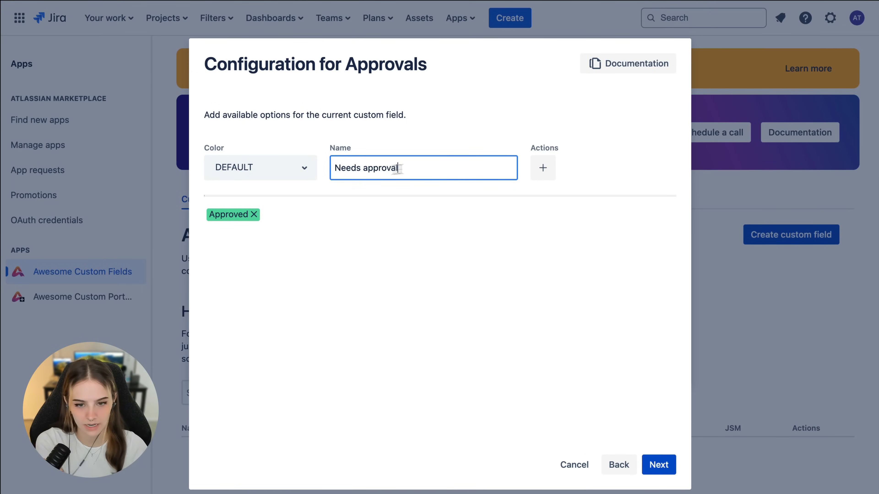
click(304, 169)
scroll(282, 268, down, 3)
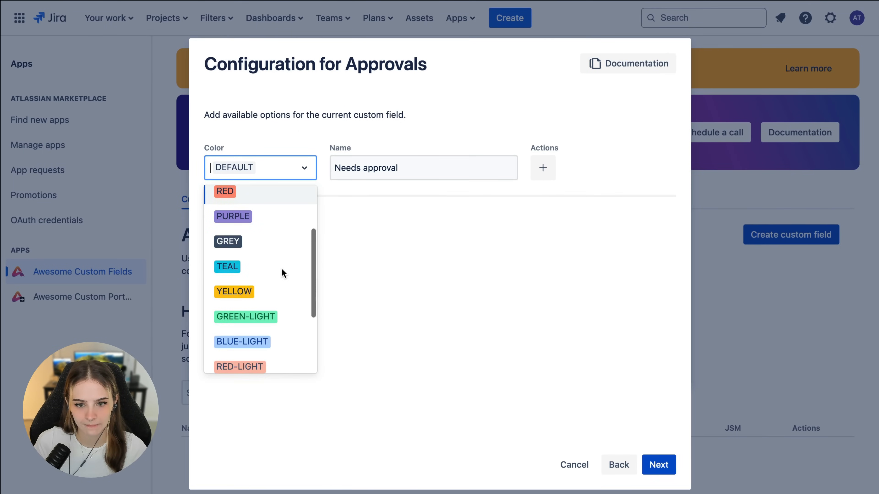
click(268, 292)
click(543, 168)
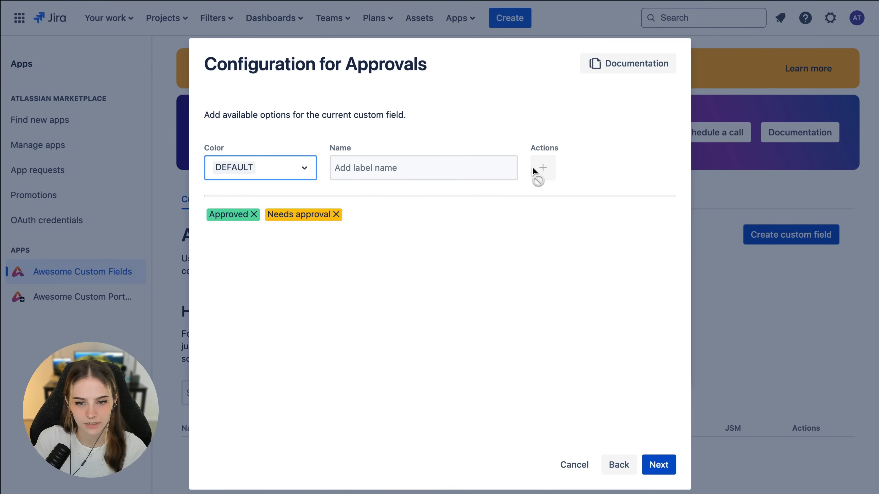
Add a red label option named "Rejected" to the Approvals field configuration
click(470, 167)
text(Rejected)
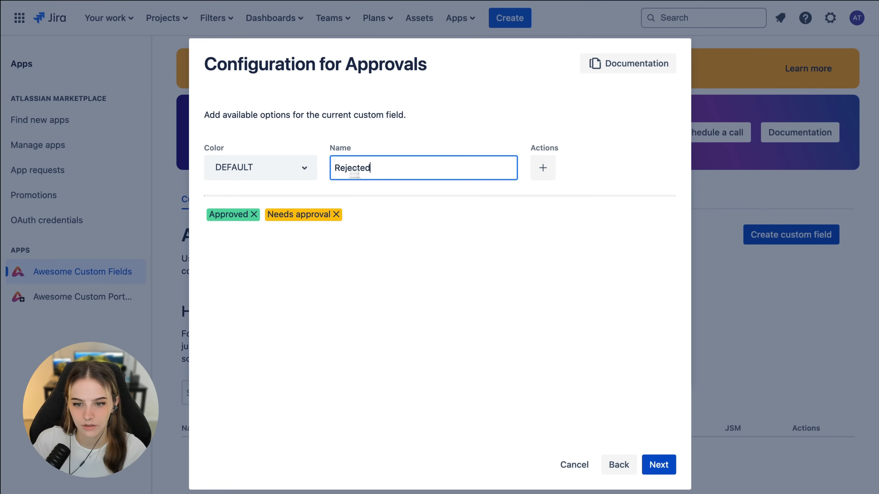
click(304, 175)
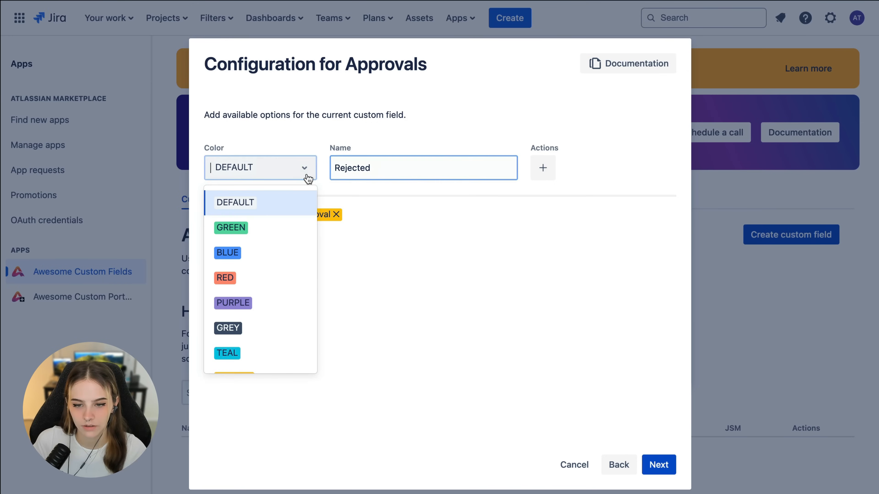
click(274, 280)
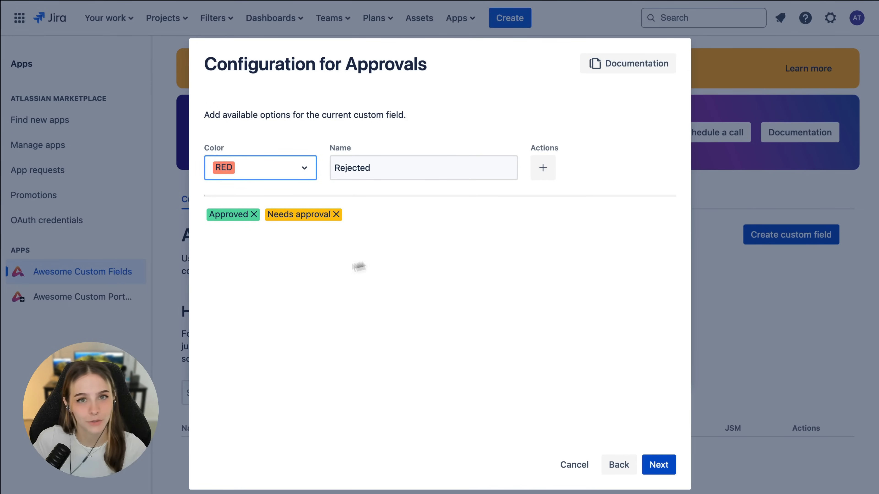
click(542, 168)
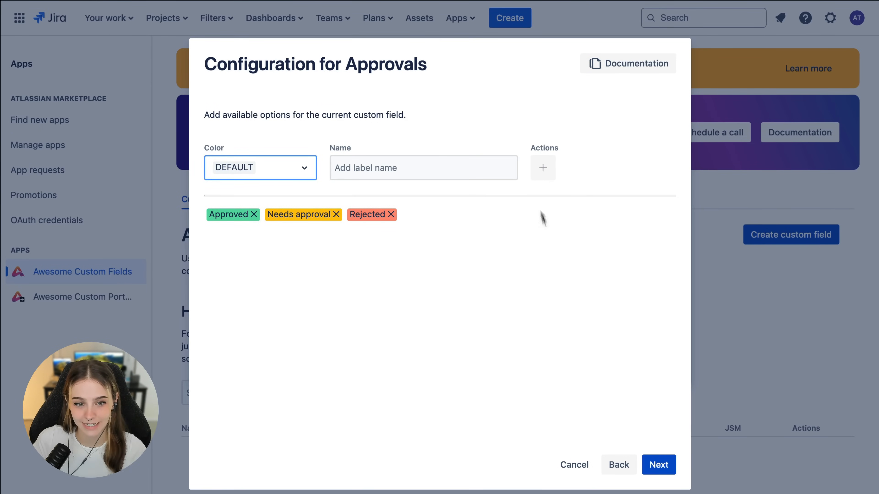
Associate the Approvals field with all available screens and create the field
click(656, 464)
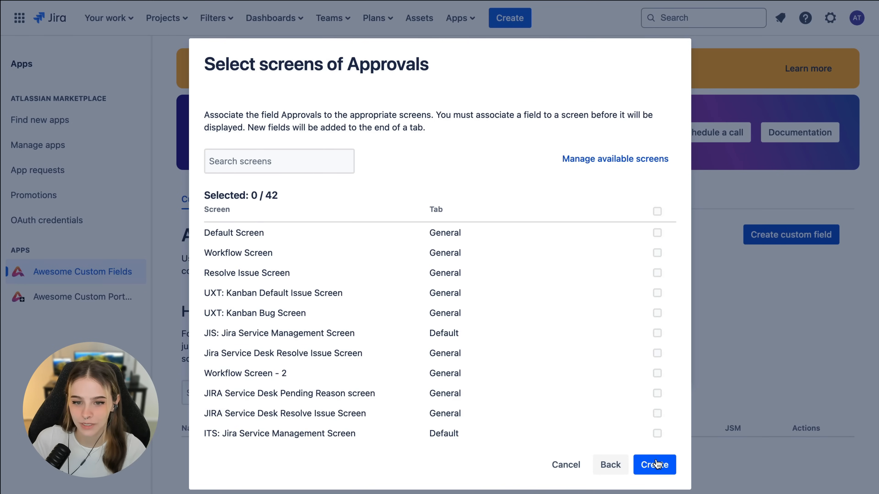
click(657, 211)
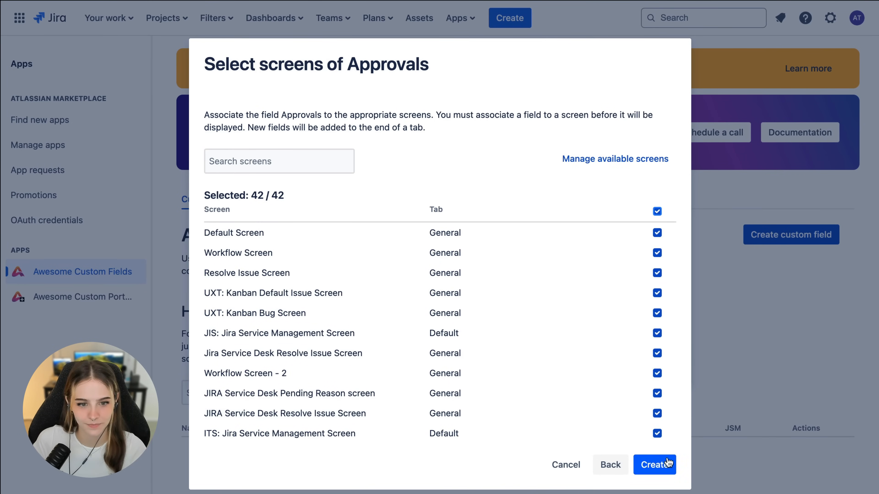
click(667, 464)
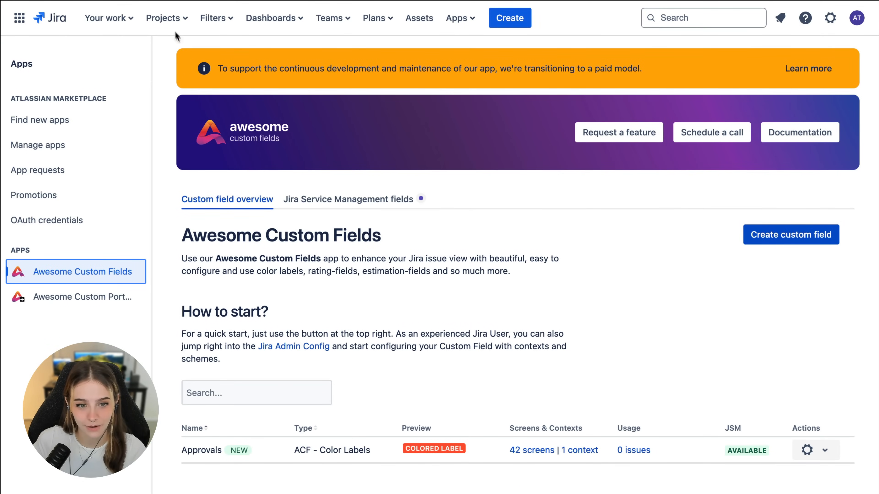
Open the issue "Blog Idea for Awesome Custom Fields" in the Awesome Custom Fields (ACF) project and set its Approvals field to Approved
click(177, 19)
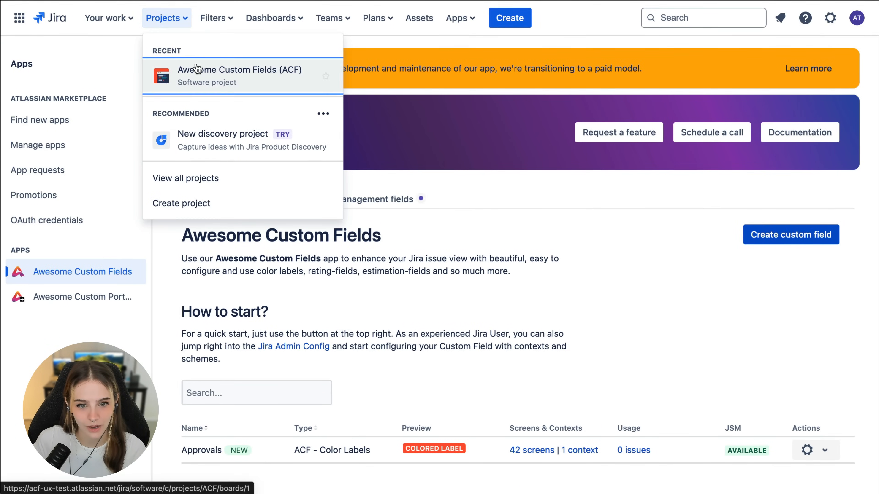
click(205, 68)
click(576, 202)
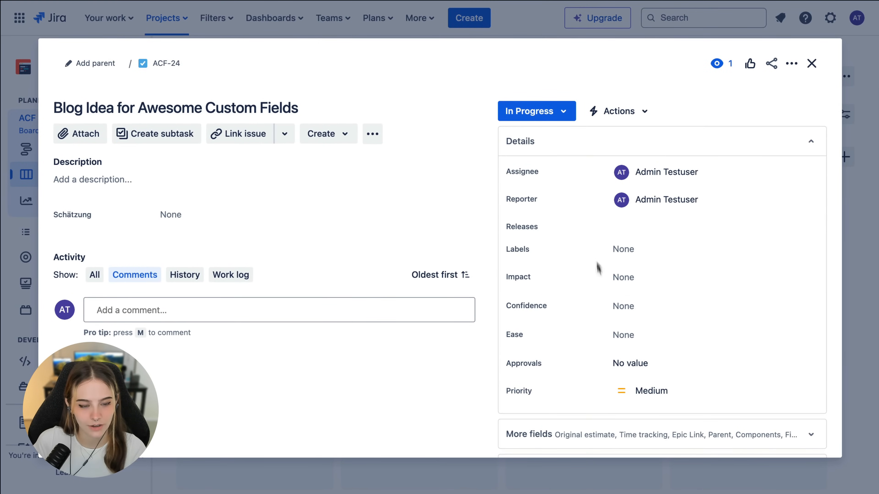
click(649, 358)
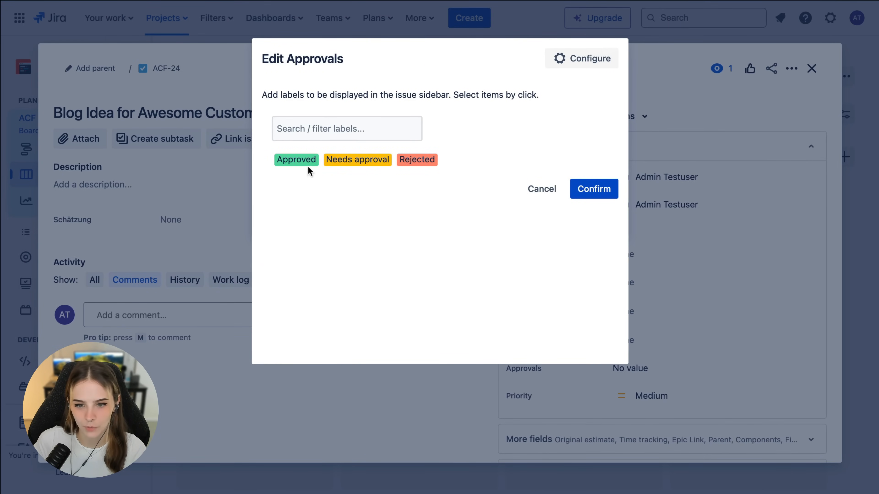
click(308, 164)
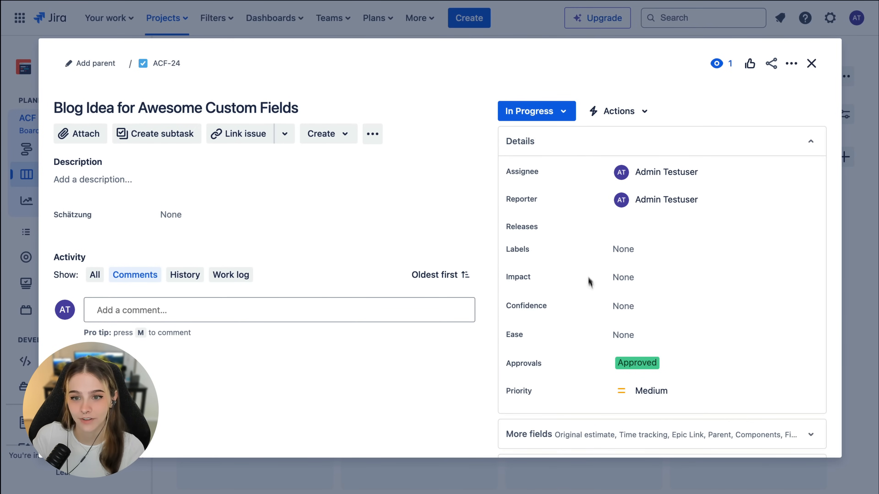
Replace the Approved label in the issue's Approvals field with Rejected
click(625, 362)
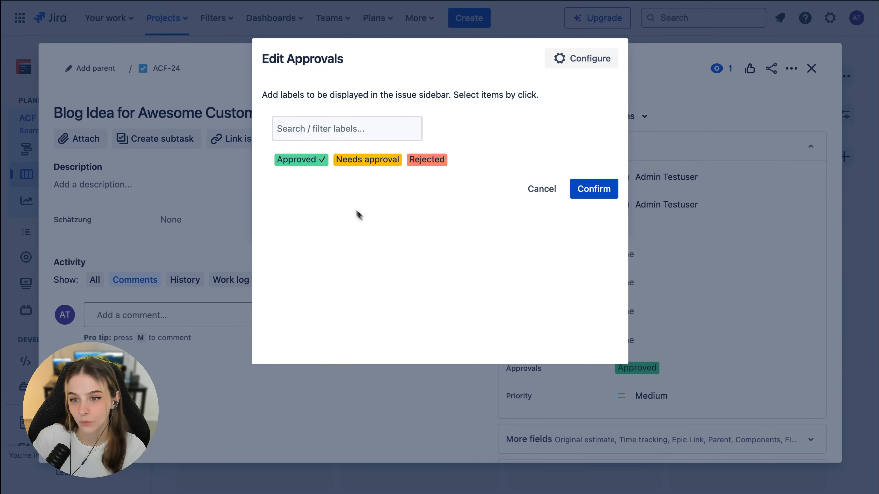
click(327, 163)
click(406, 165)
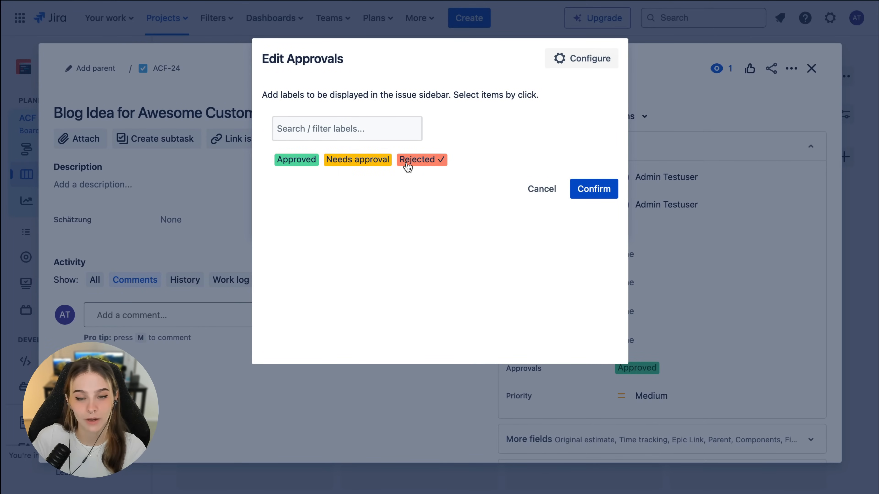
click(589, 198)
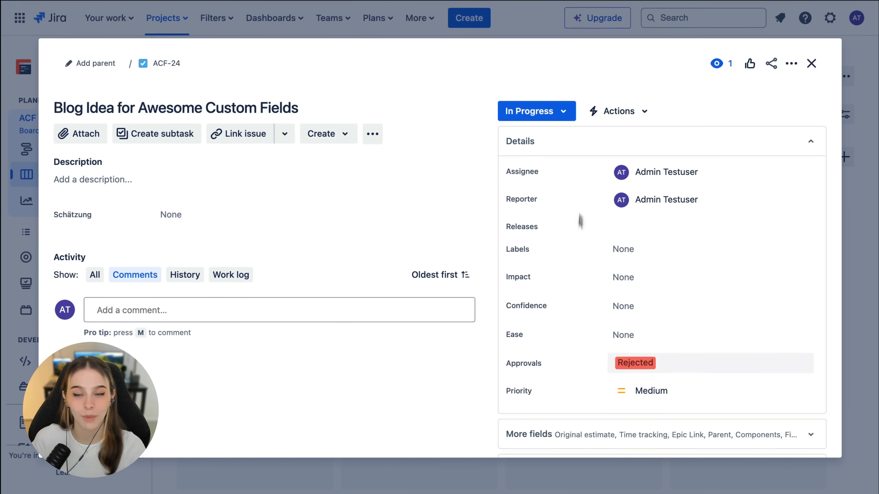